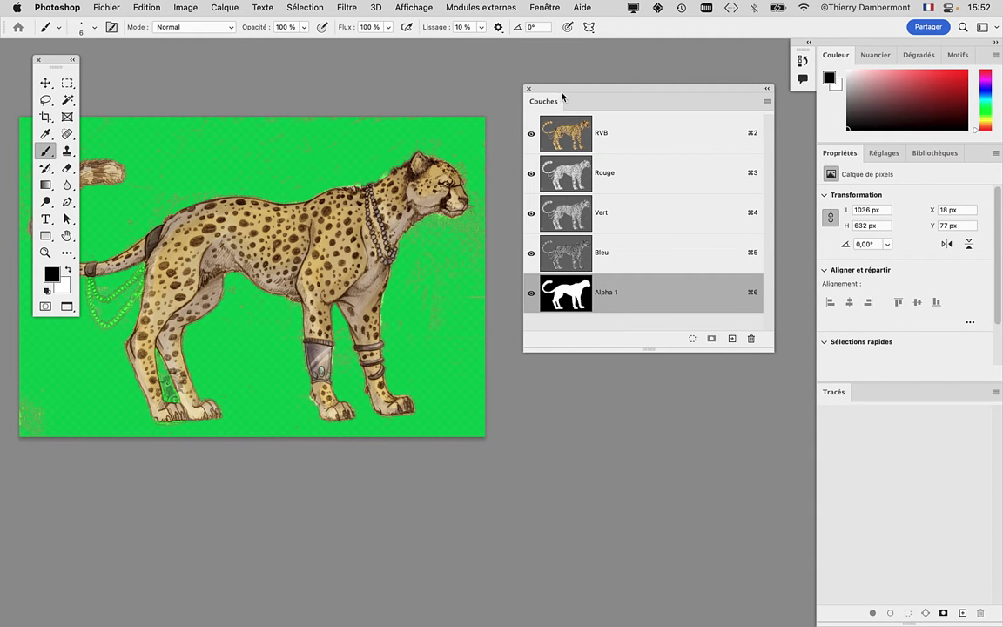
Step: Load the Alpha 1 channel as a selection outlining the cheetah, excluding its bead chains
left_click_drag(562, 98, 657, 128)
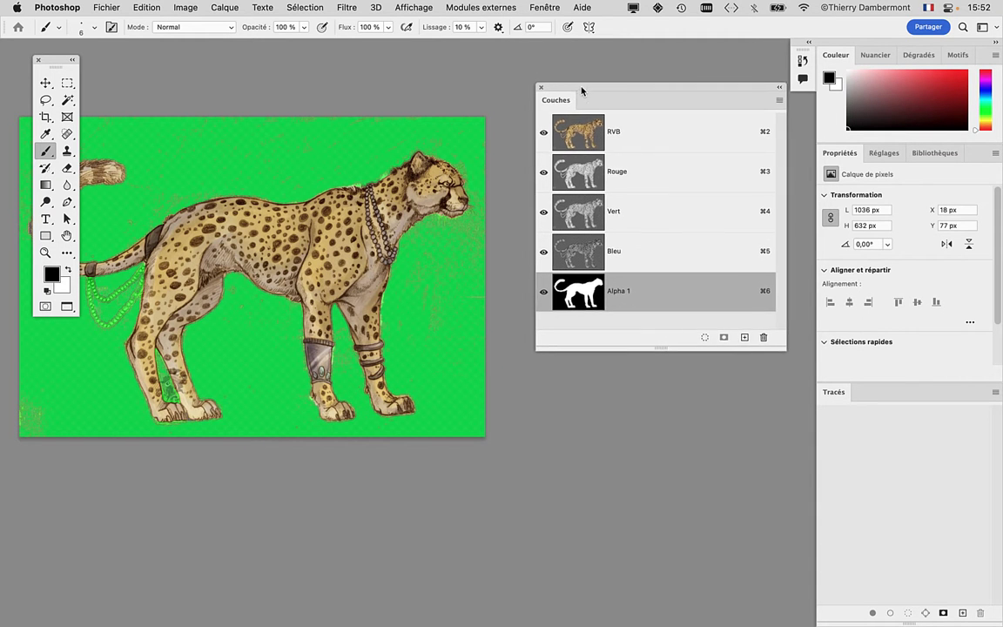
mouse_move(324, 192)
left_mouse_down()
mouse_move(427, 177)
mouse_move(420, 164)
left_mouse_up()
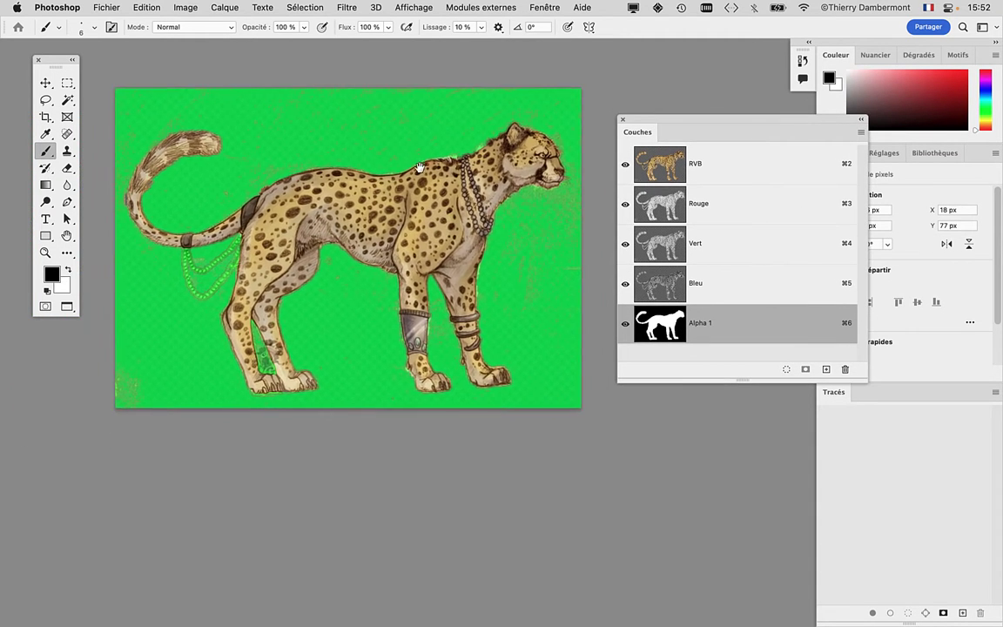
left_click(306, 7)
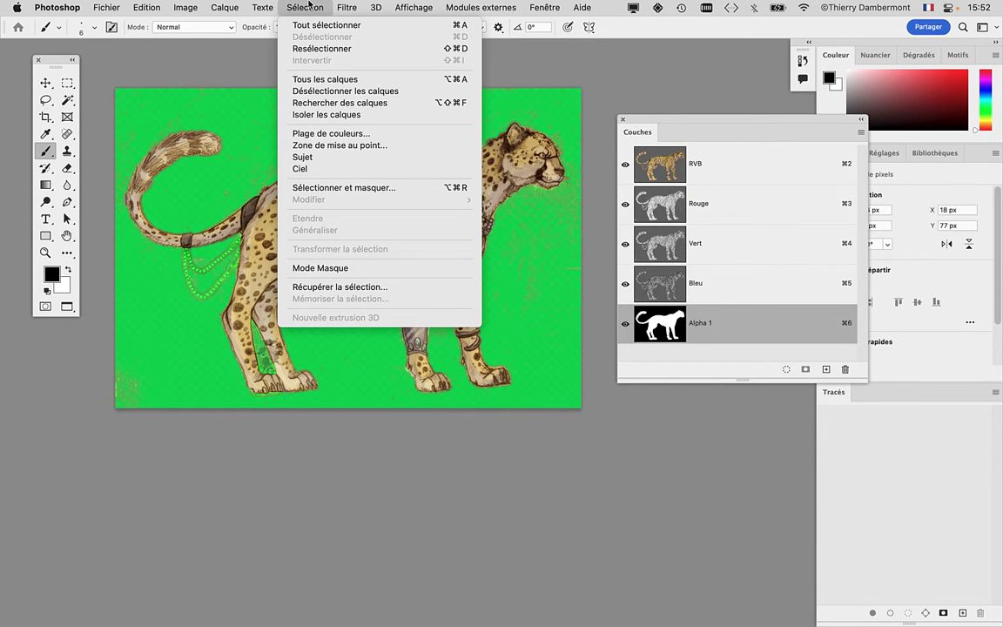
left_click(306, 7)
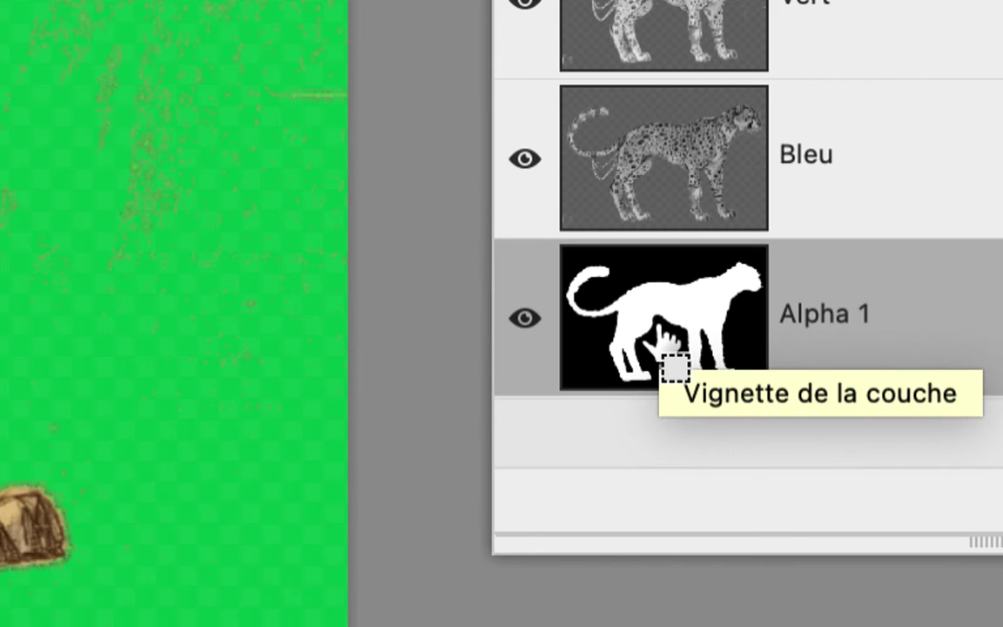
left_click(661, 331, "ctrl")
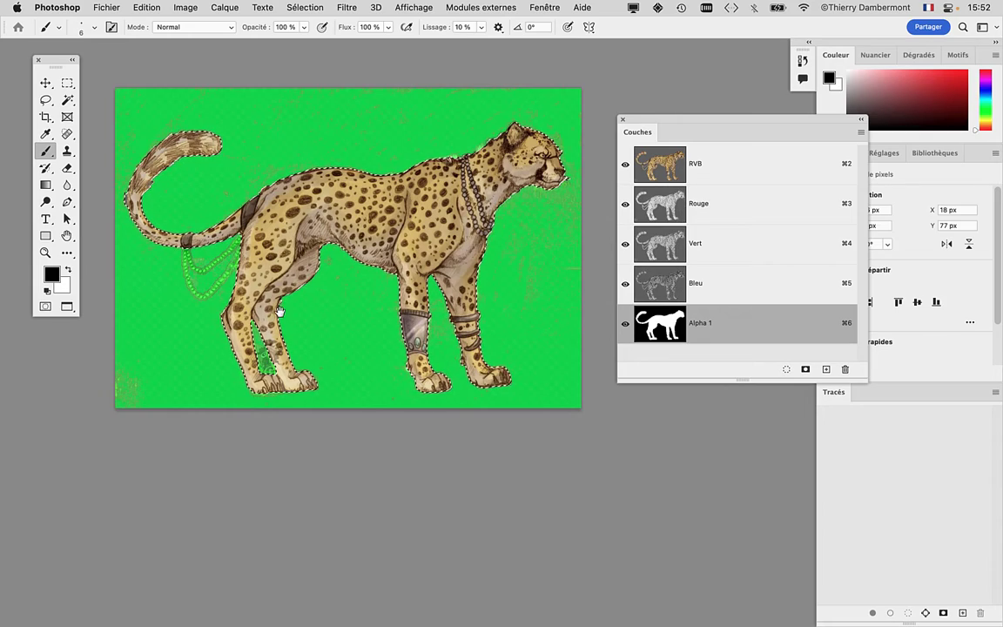
left_click_drag(279, 312, 262, 307)
left_click_drag(55, 63, 40, 68)
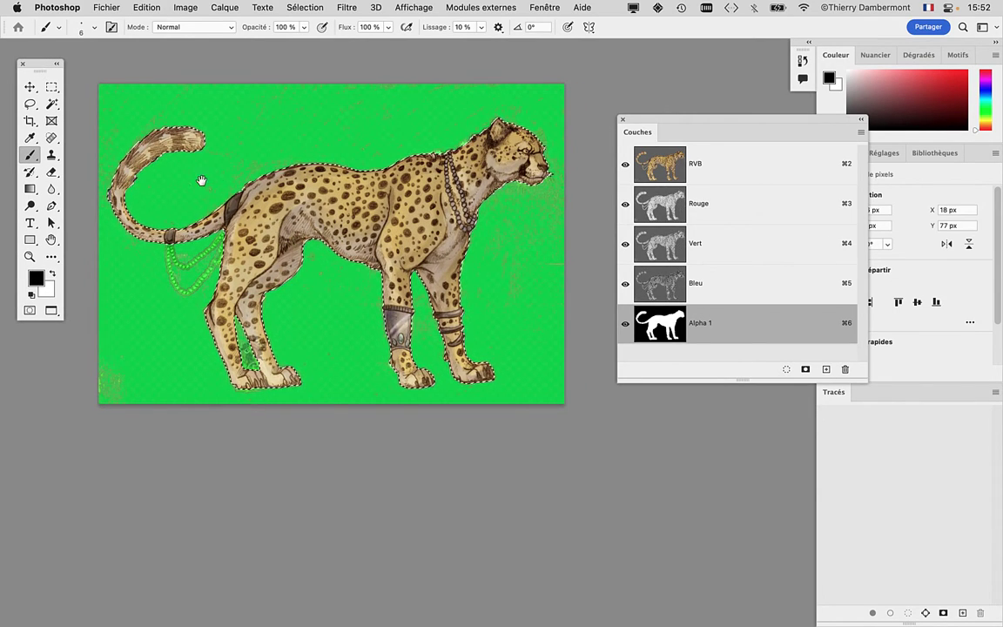
left_click_drag(201, 180, 217, 192)
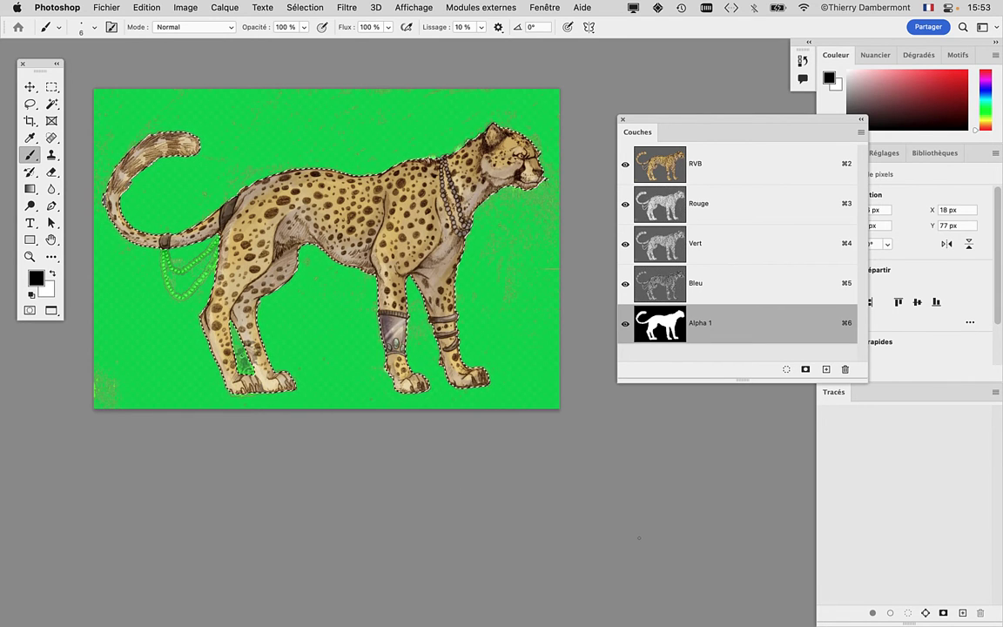
Step: Show the Layers panel (Fenêtre > Calques) alongside the Channels panel
left_click_drag(661, 118, 443, 57)
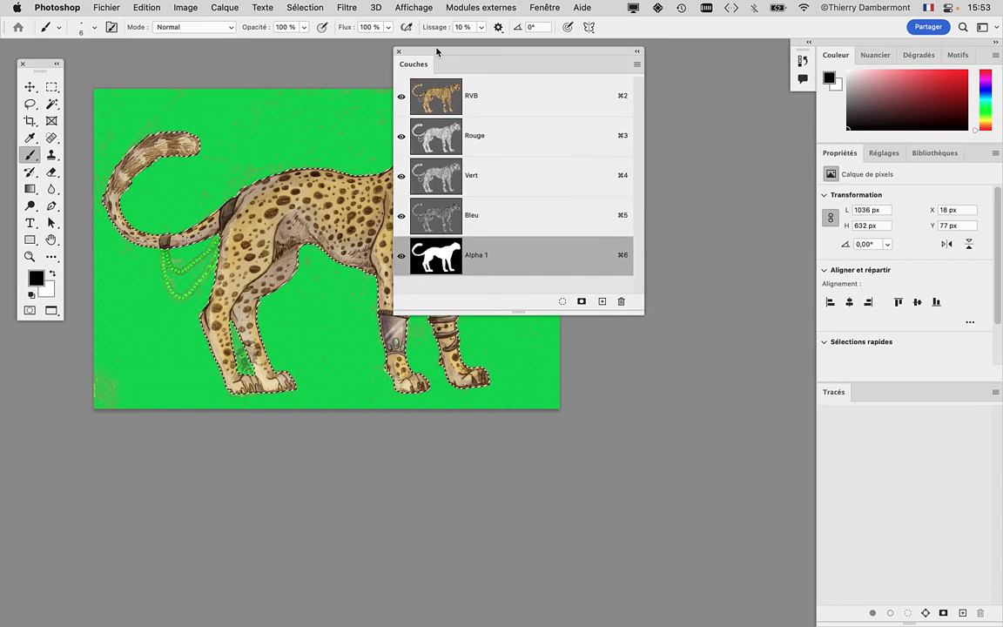
left_click(544, 7)
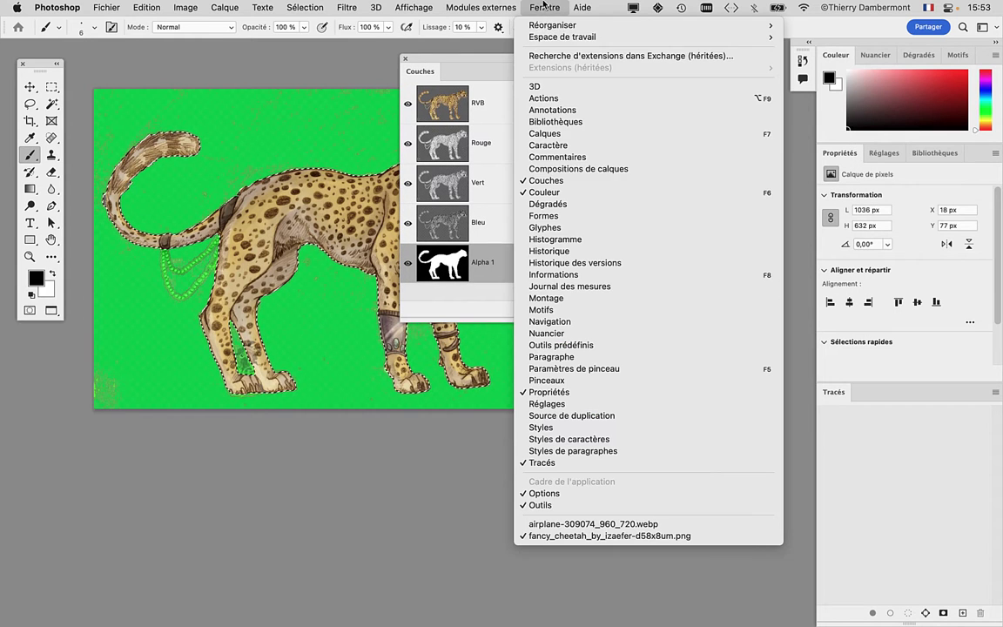
left_click(580, 140)
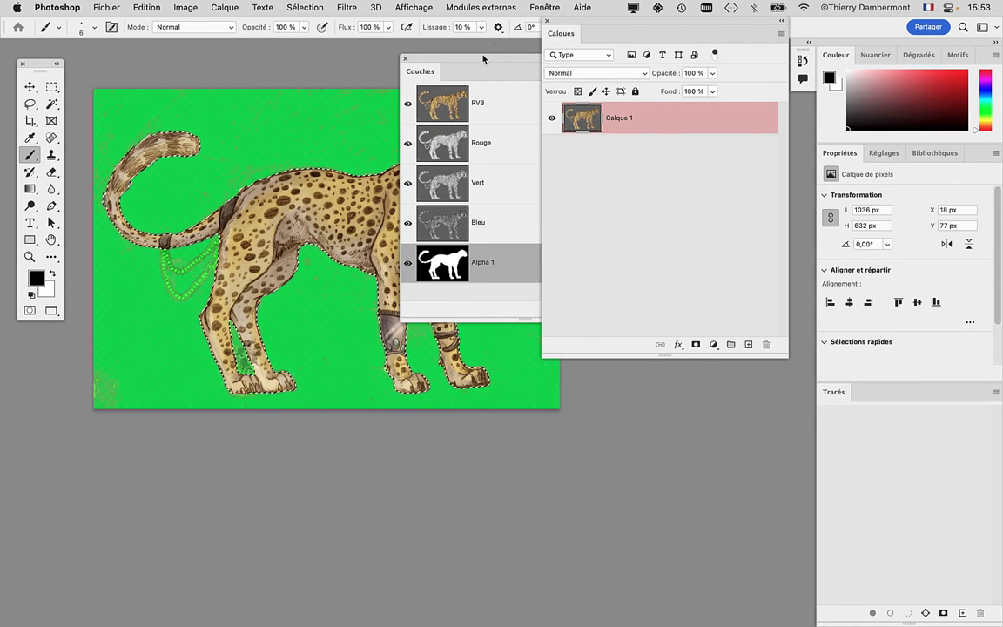
left_click_drag(485, 62, 321, 45)
left_click_drag(576, 19, 568, 104)
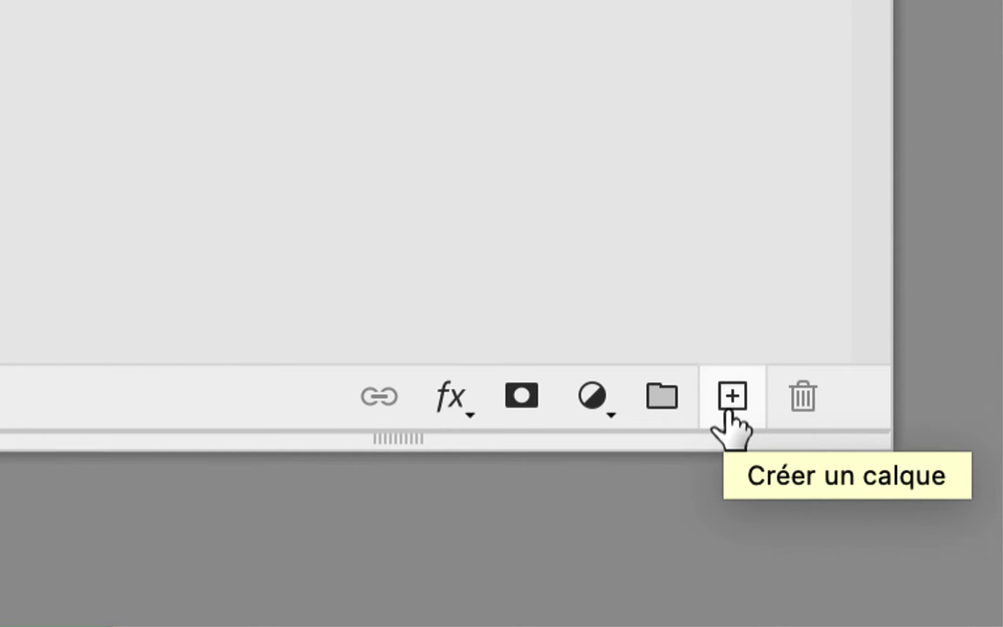
Step: Add a new empty layer, Calque 2, above Calque 1
left_click(728, 418)
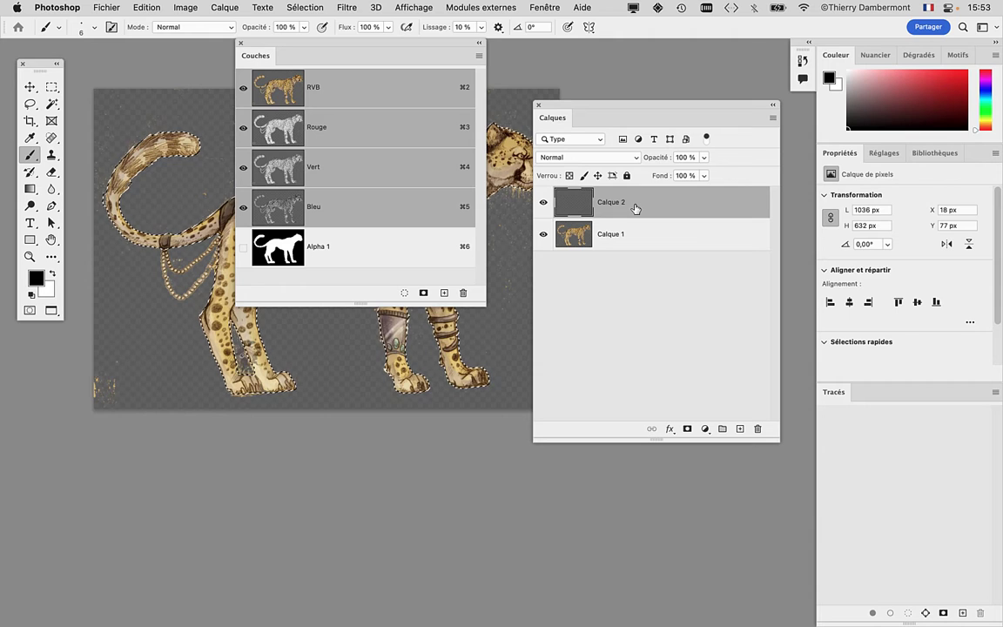
left_click_drag(591, 103, 731, 86)
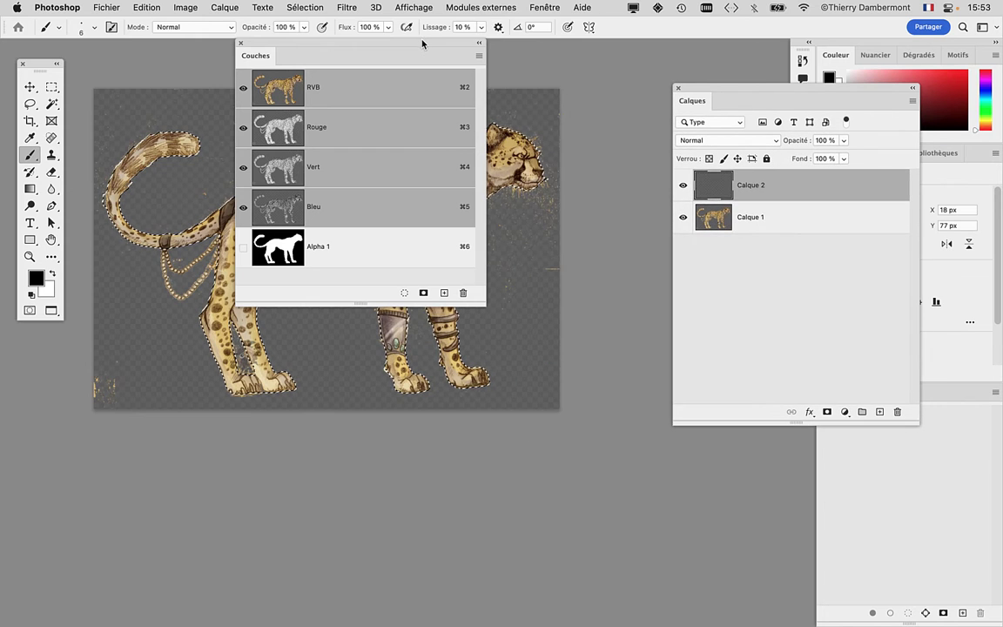
left_click_drag(422, 43, 594, 66)
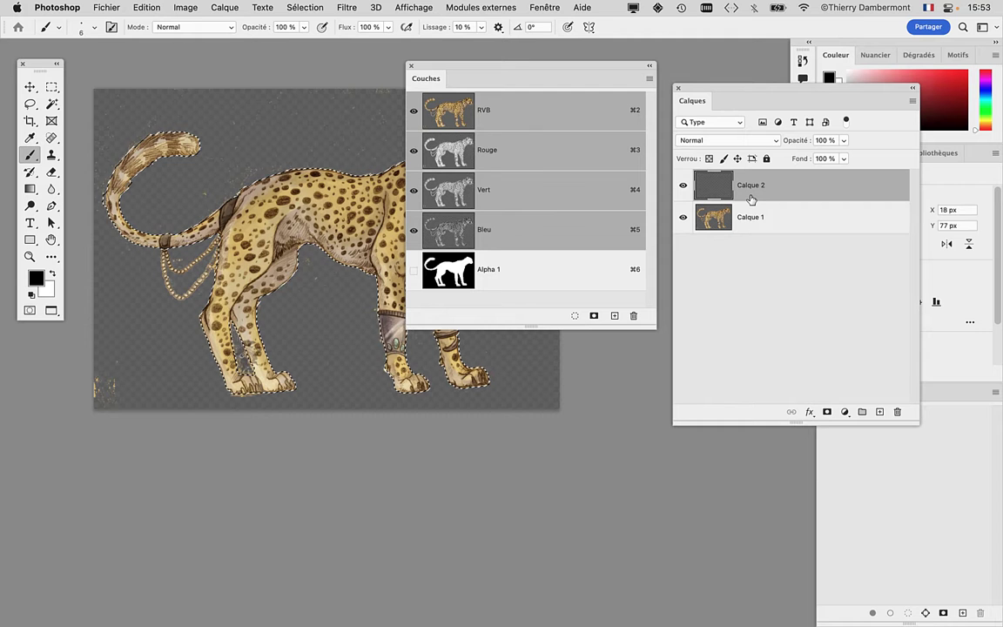
Step: Fill the cheetah selection on Calque 2 with Noir using Edition > Remplir
left_click(144, 8)
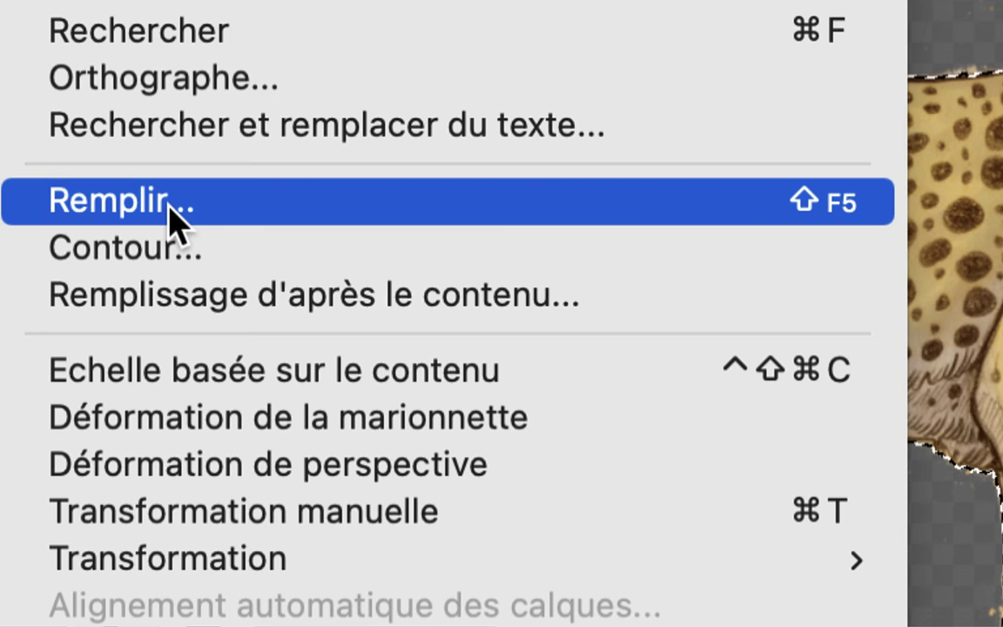
left_click(170, 209)
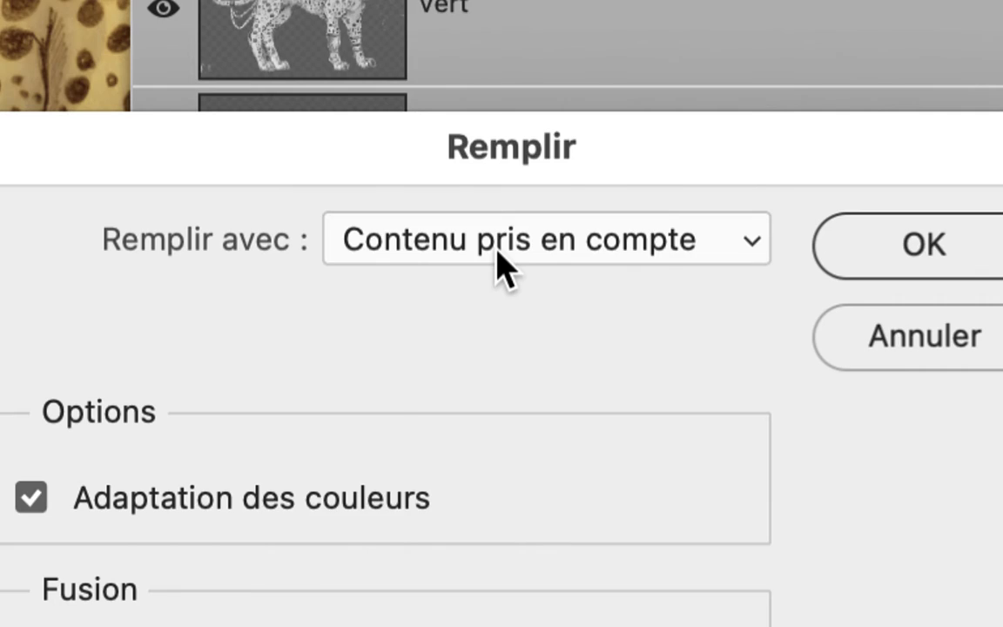
left_click(499, 250)
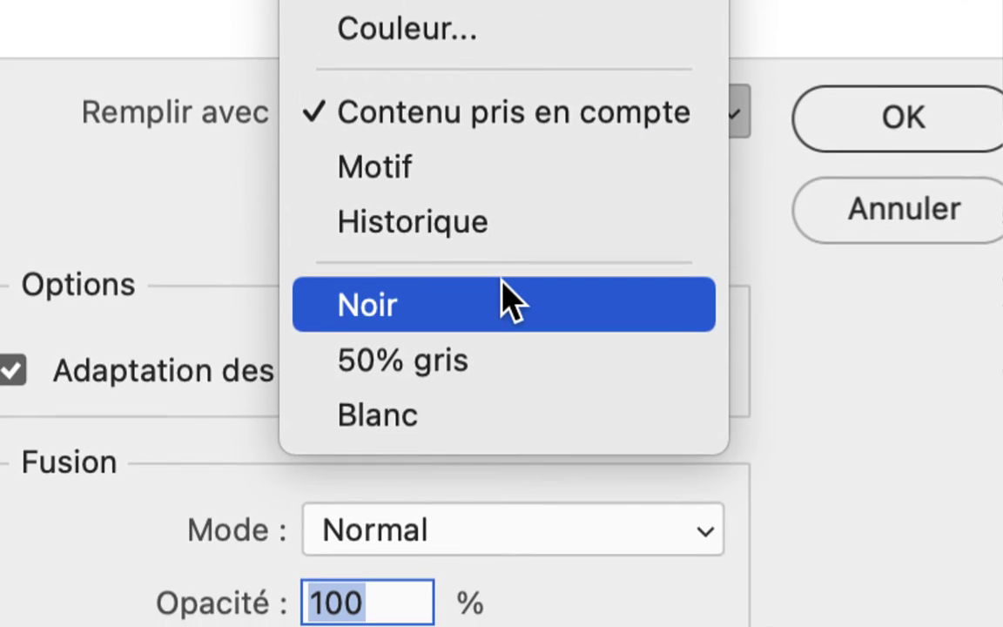
left_click(524, 432)
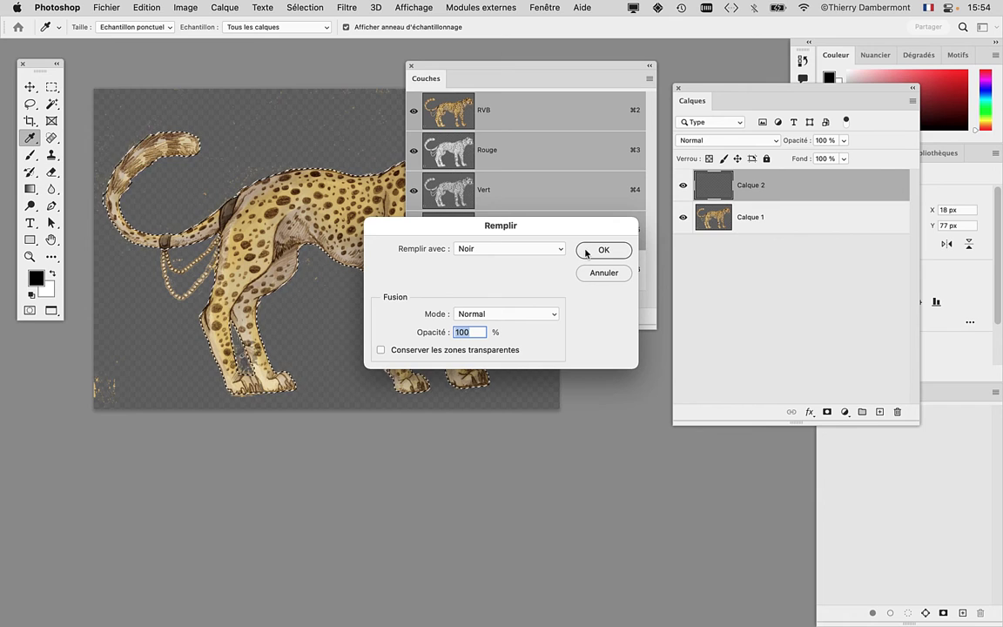
left_click(586, 251)
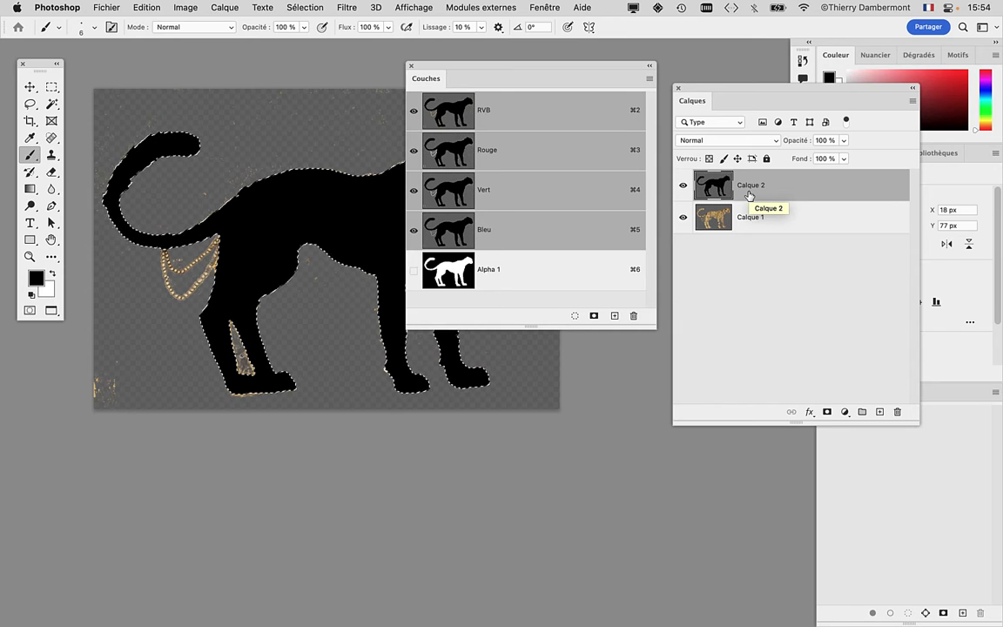
mouse_move(509, 67)
left_mouse_down()
mouse_move(565, 89)
mouse_move(666, 52)
left_mouse_up()
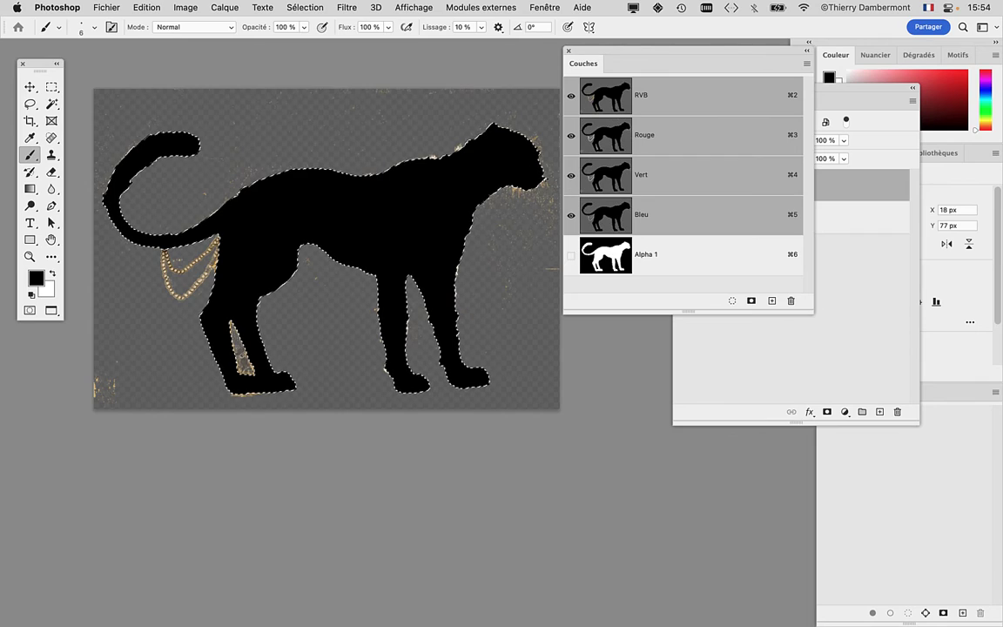
scroll(380, 256, "down", 1)
scroll(381, 256, "down", 1)
scroll(380, 256, "down", 1)
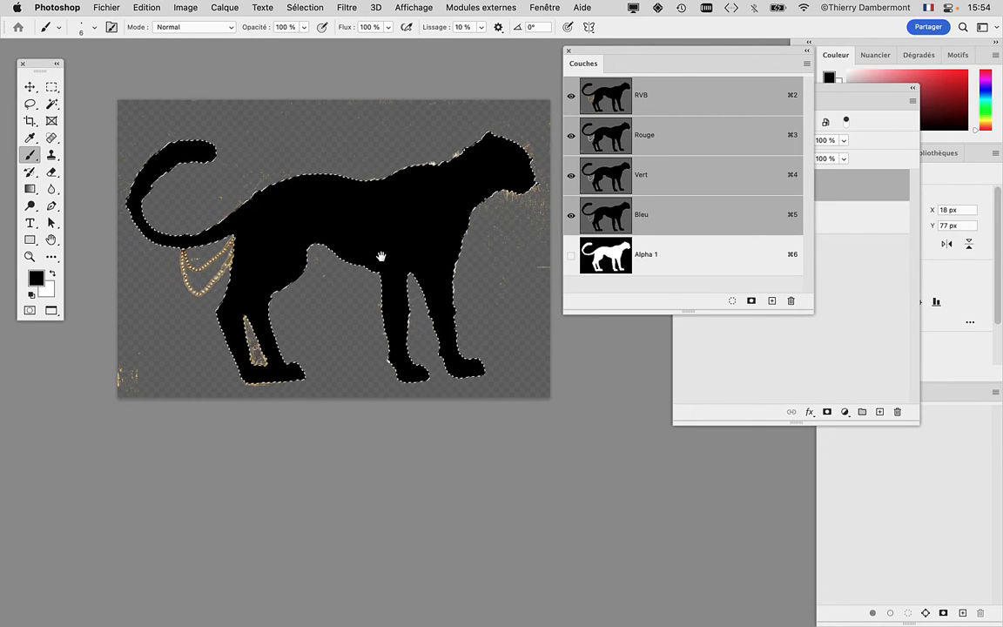
left_click_drag(381, 256, 339, 243)
left_click(675, 329)
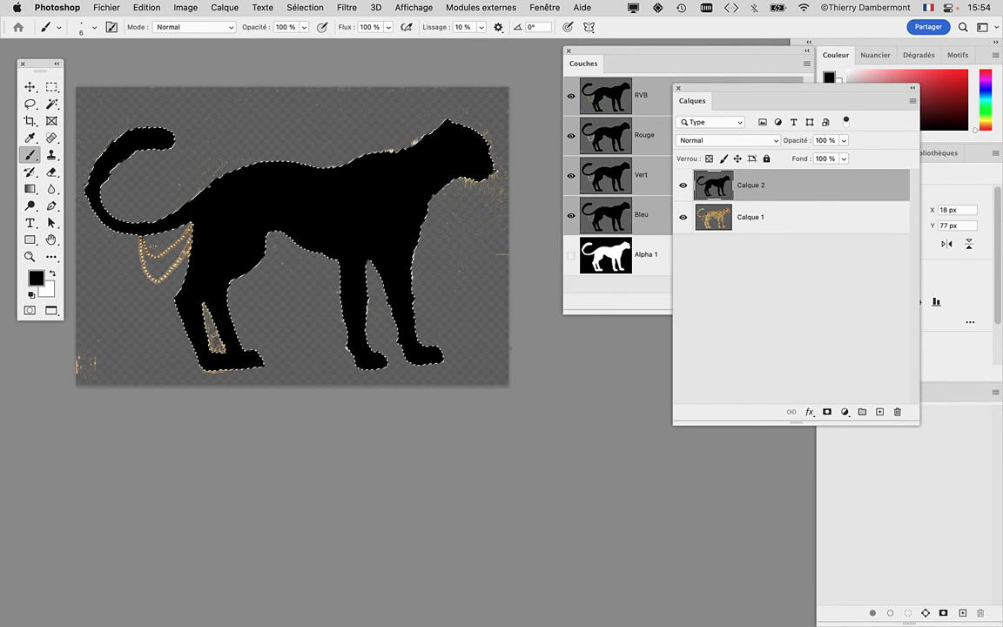